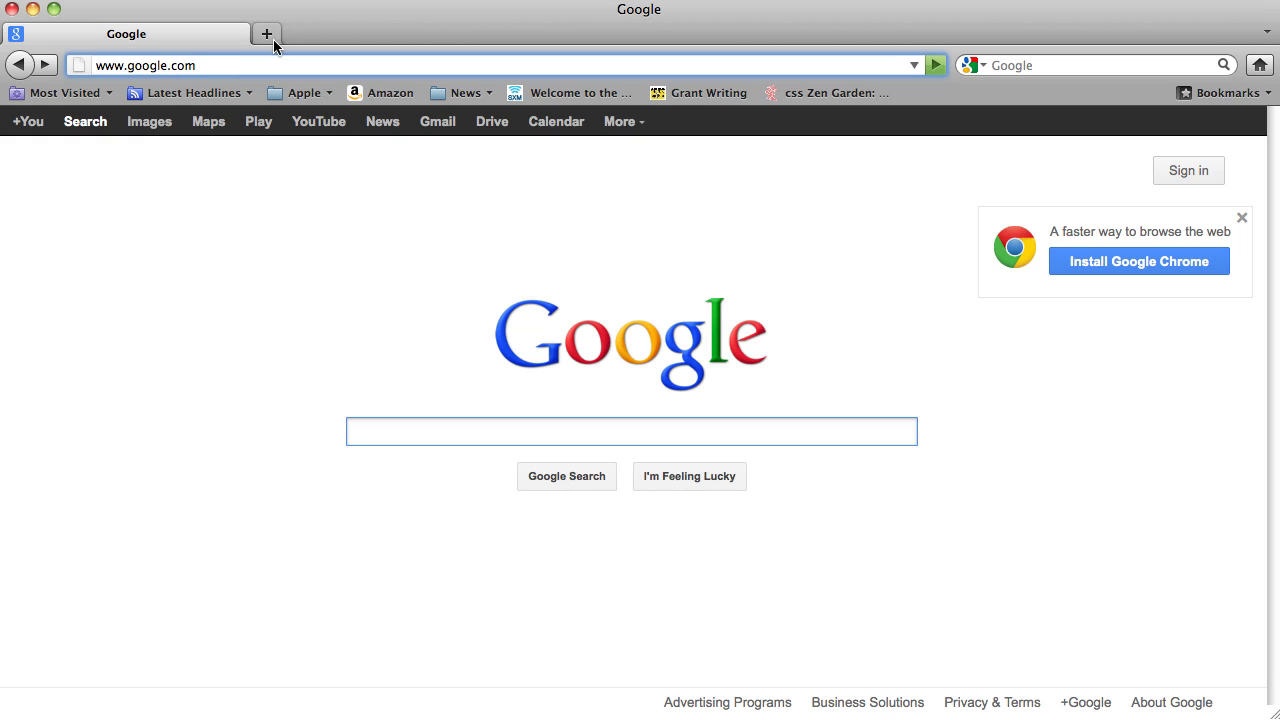
{"action": "left_click_drag", "start_coordinate": [222, 66], "coordinate": [91, 68]}
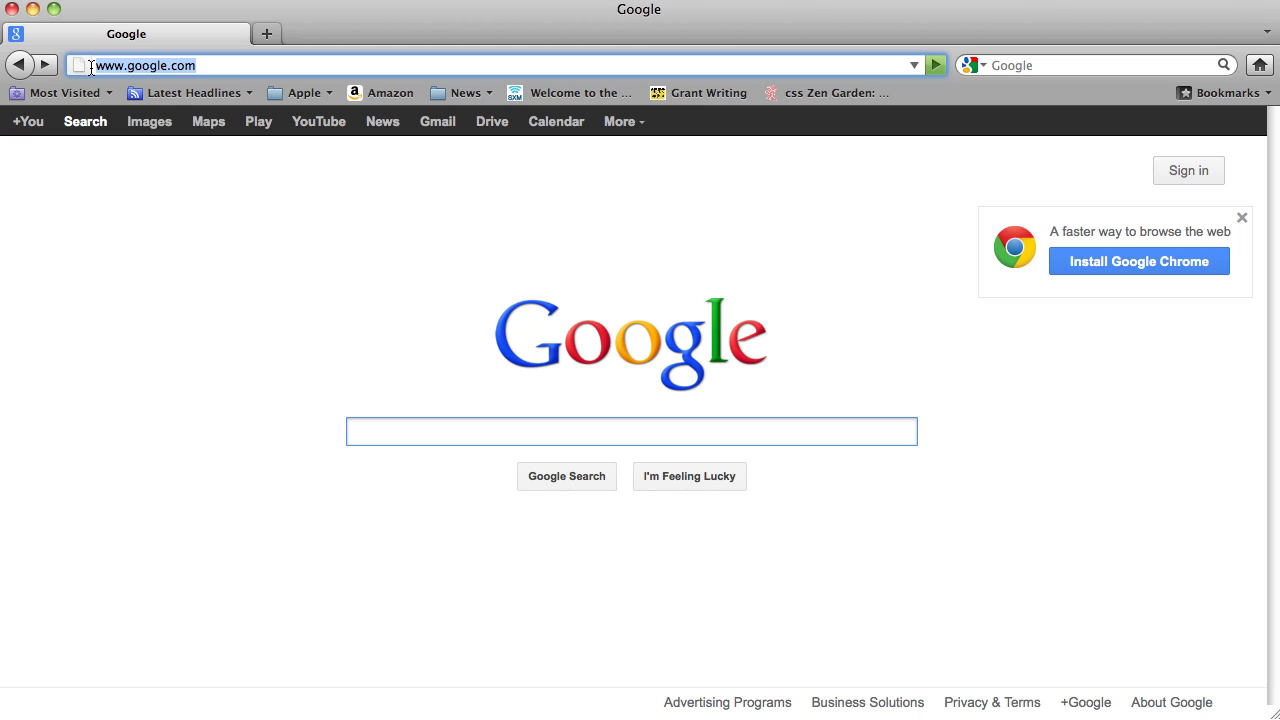
{"action": "type", "text": "http://www.google.com/advanced_search"}
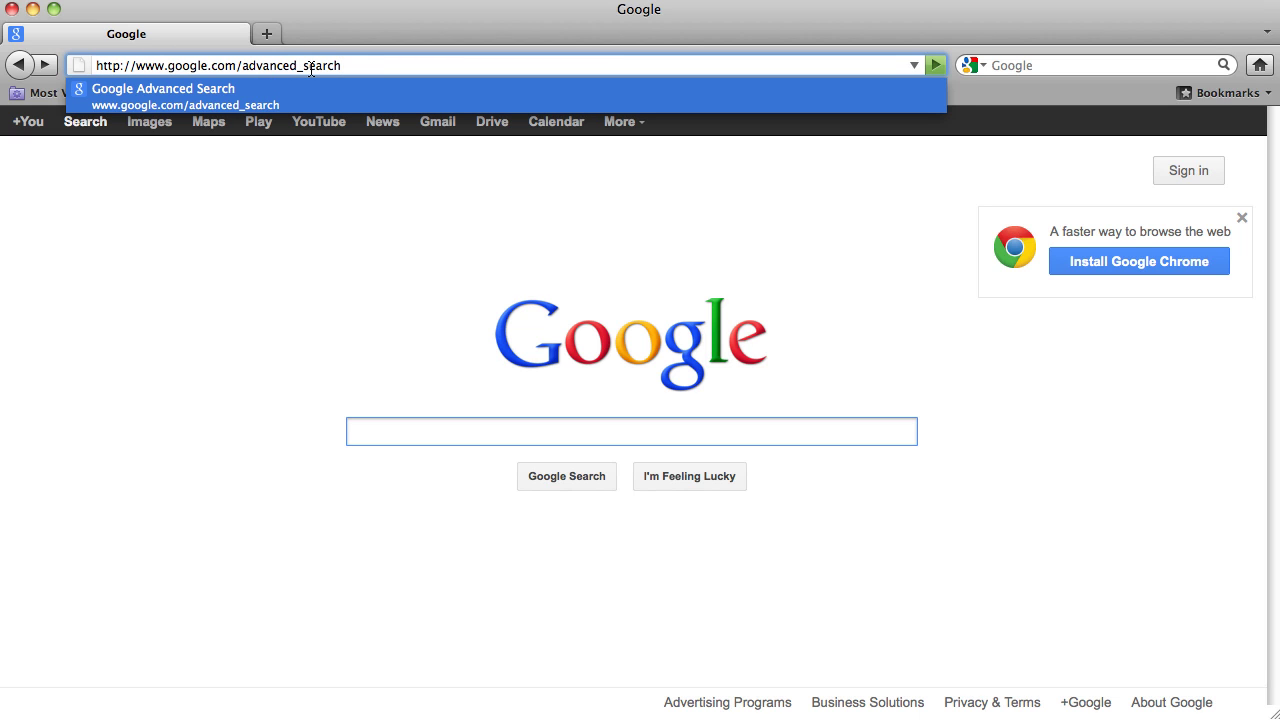
{"action": "left_click", "coordinate": [532, 84]}
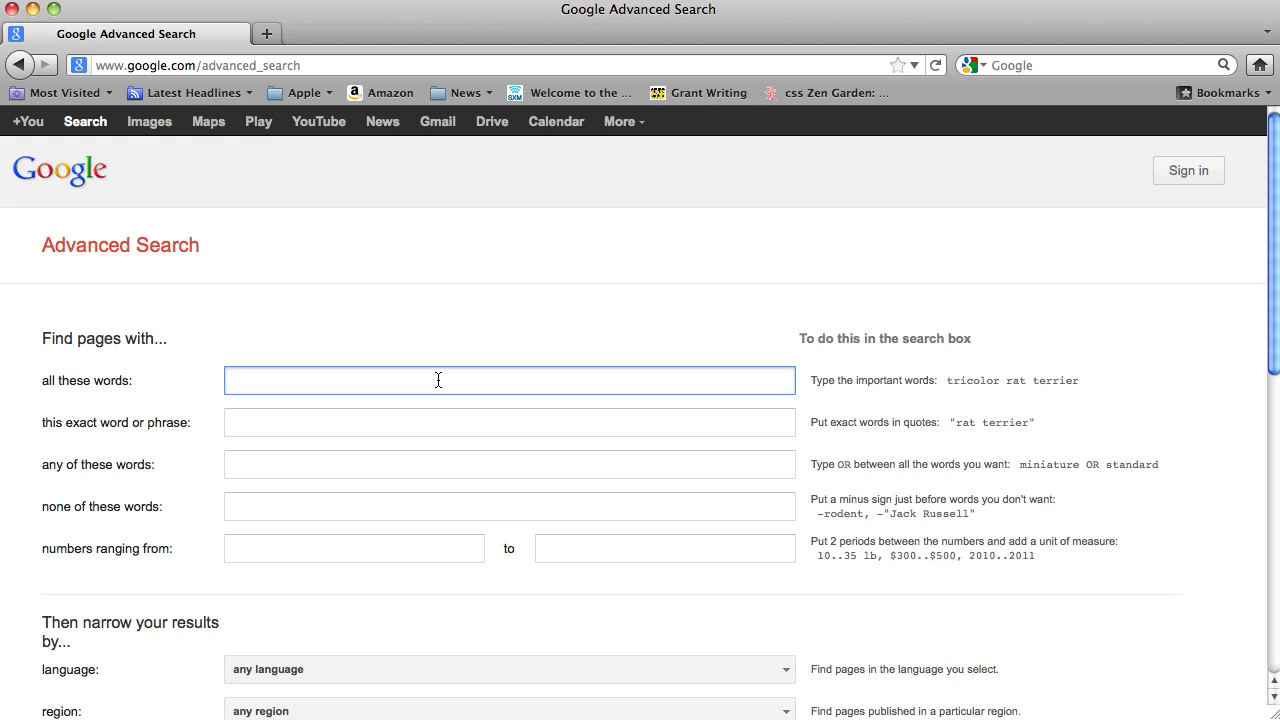
Step: Set the search to all the words "uniform", the exact phrase "air force" and any of the words "korea korean"
{"action": "type", "text": "uniform"}
{"action": "left_click", "coordinate": [320, 427]}
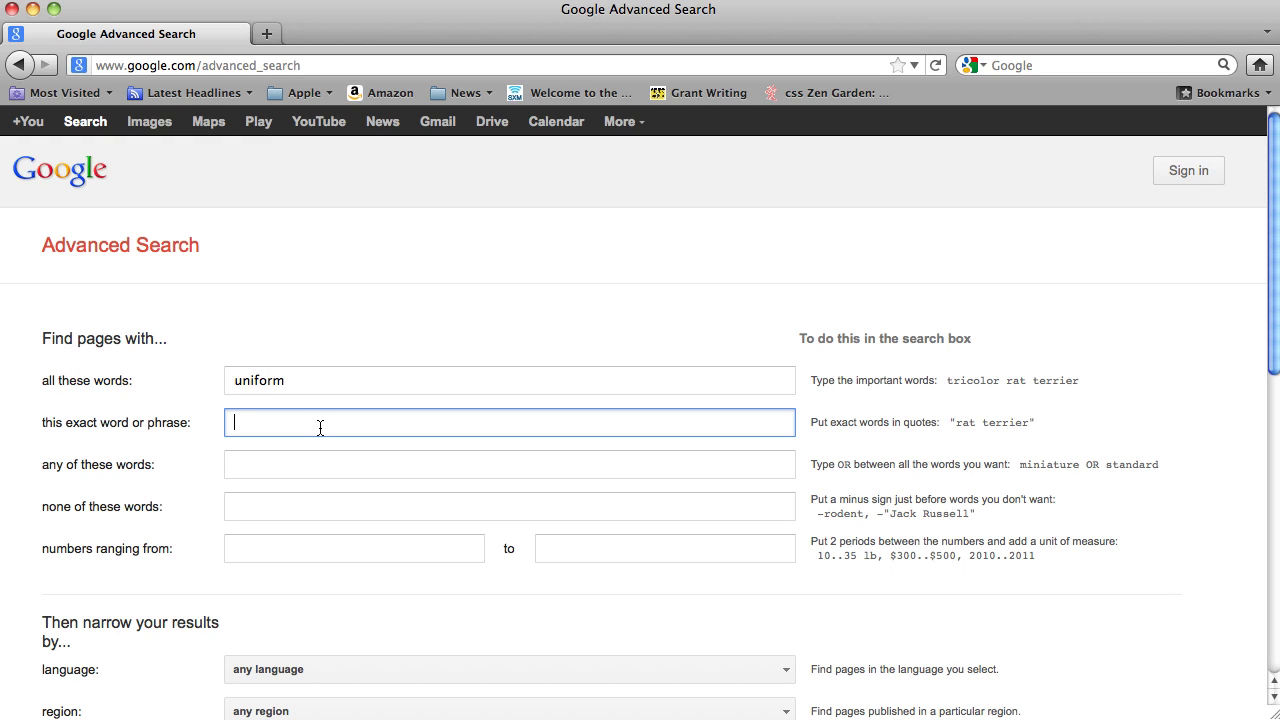
{"action": "type", "text": "air force"}
{"action": "left_click", "coordinate": [302, 467]}
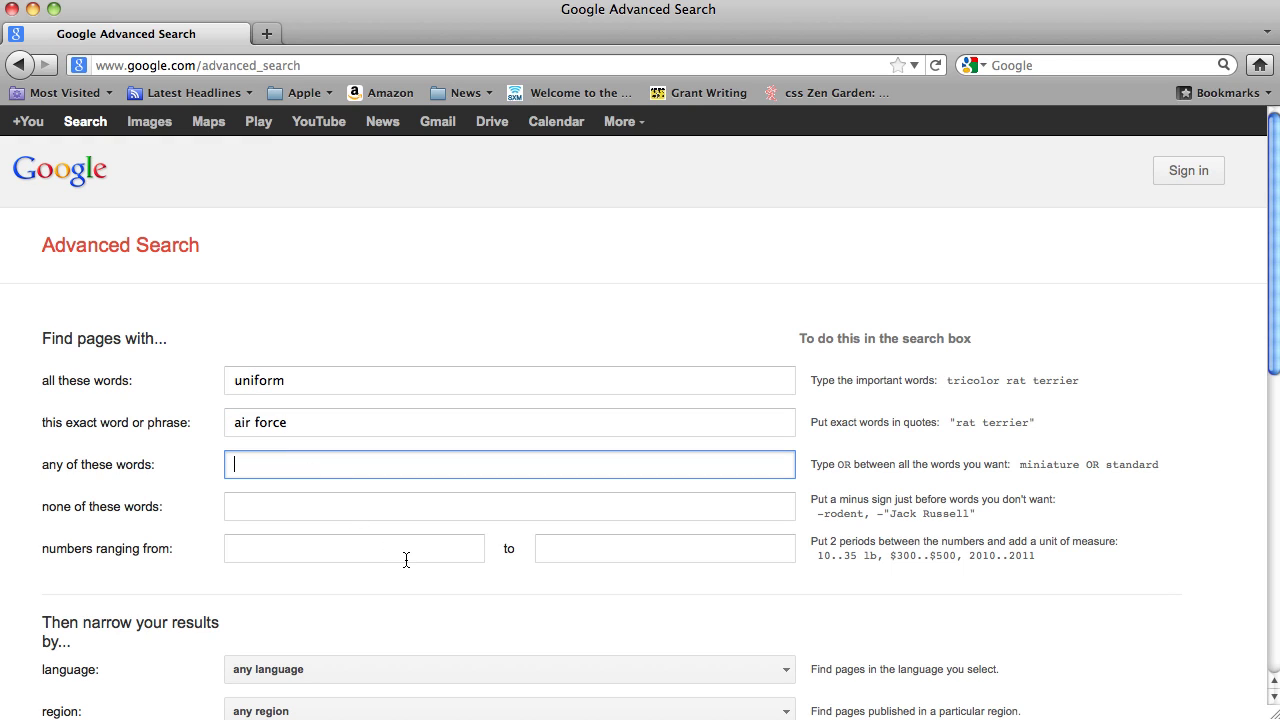
{"action": "type", "text": "korea korean"}
Step: Enter "-shop" as the word to exclude and set the number range from 1950 to 1953
{"action": "left_click", "coordinate": [256, 515]}
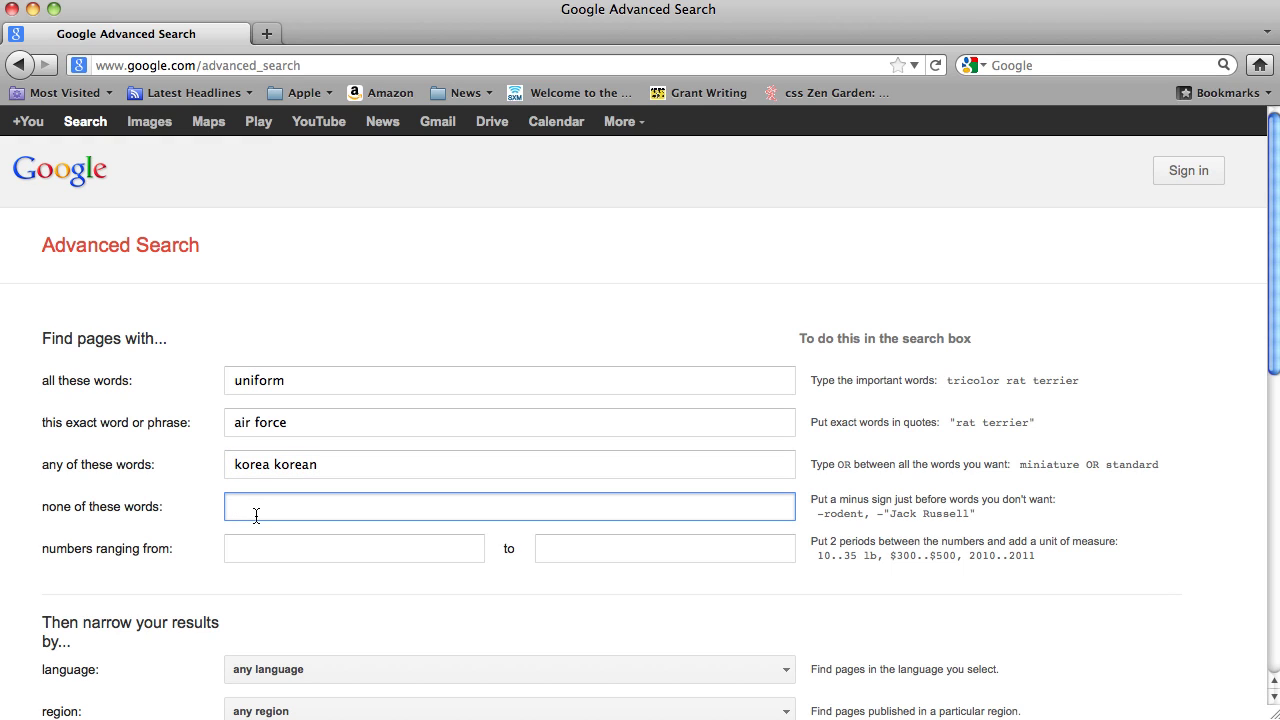
{"action": "type", "text": "-shop"}
{"action": "left_click", "coordinate": [292, 551]}
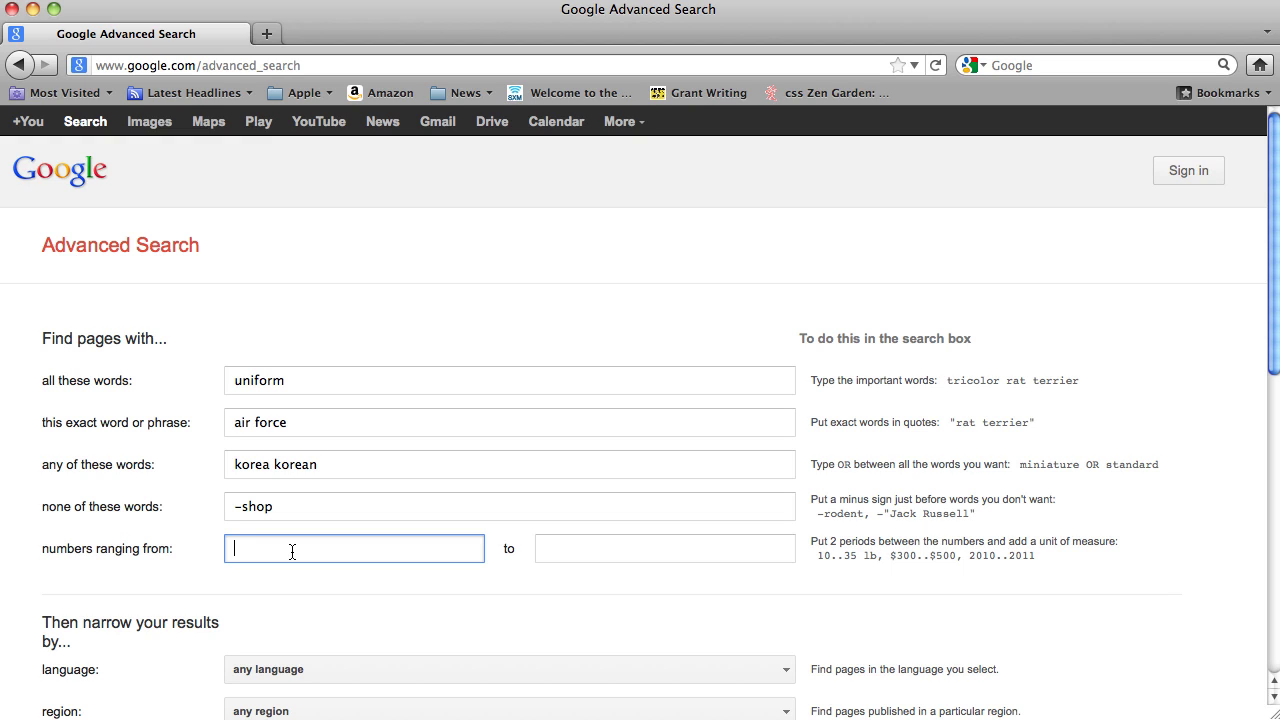
{"action": "type", "text": "1950"}
{"action": "left_click", "coordinate": [616, 553]}
{"action": "type", "text": "1953"}
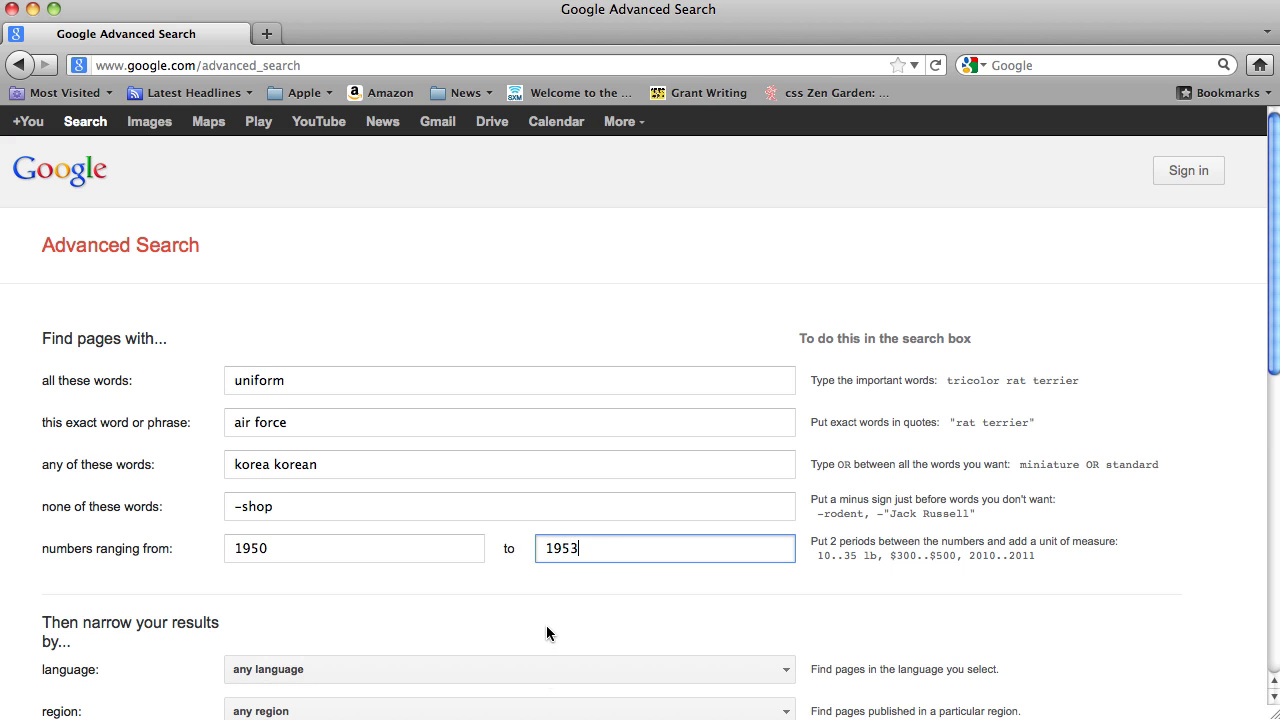
Step: Limit the site or domain to ".mil" and run the advanced search
{"action": "scroll", "coordinate": [546, 631], "scroll_direction": "down", "scroll_amount": 5}
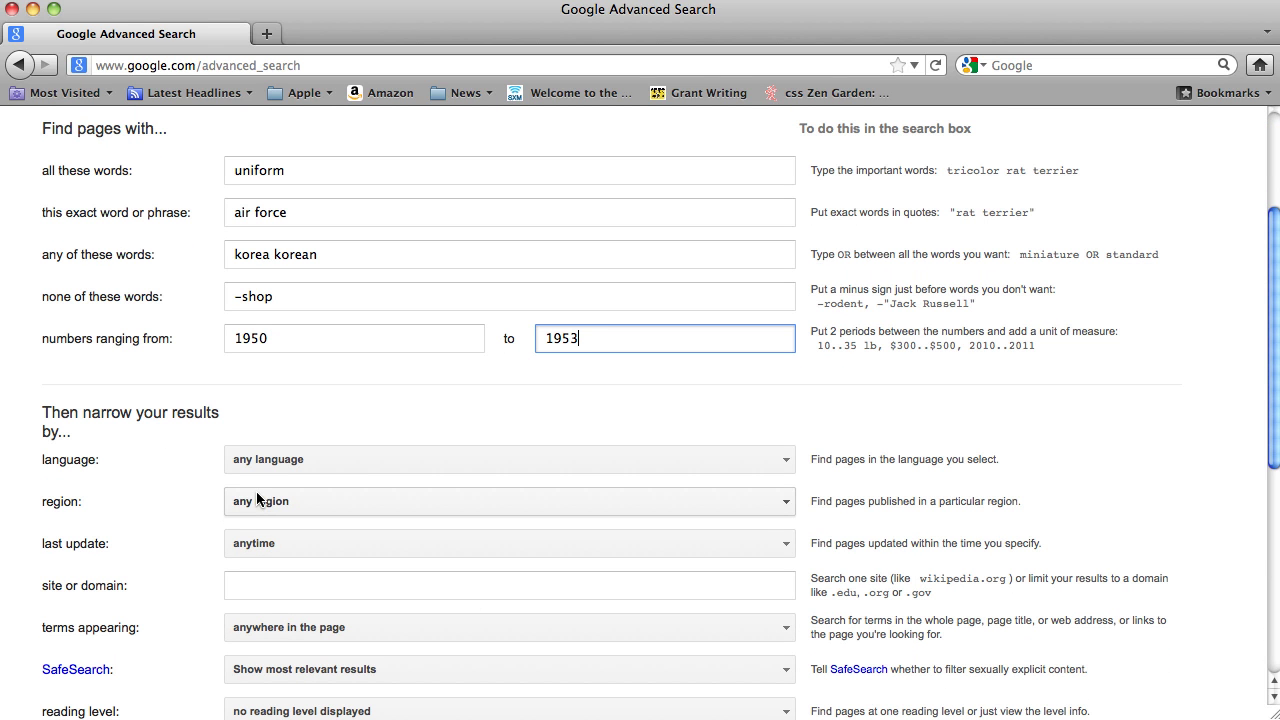
{"action": "scroll", "coordinate": [300, 529], "scroll_direction": "down", "scroll_amount": 2}
{"action": "left_click", "coordinate": [260, 497]}
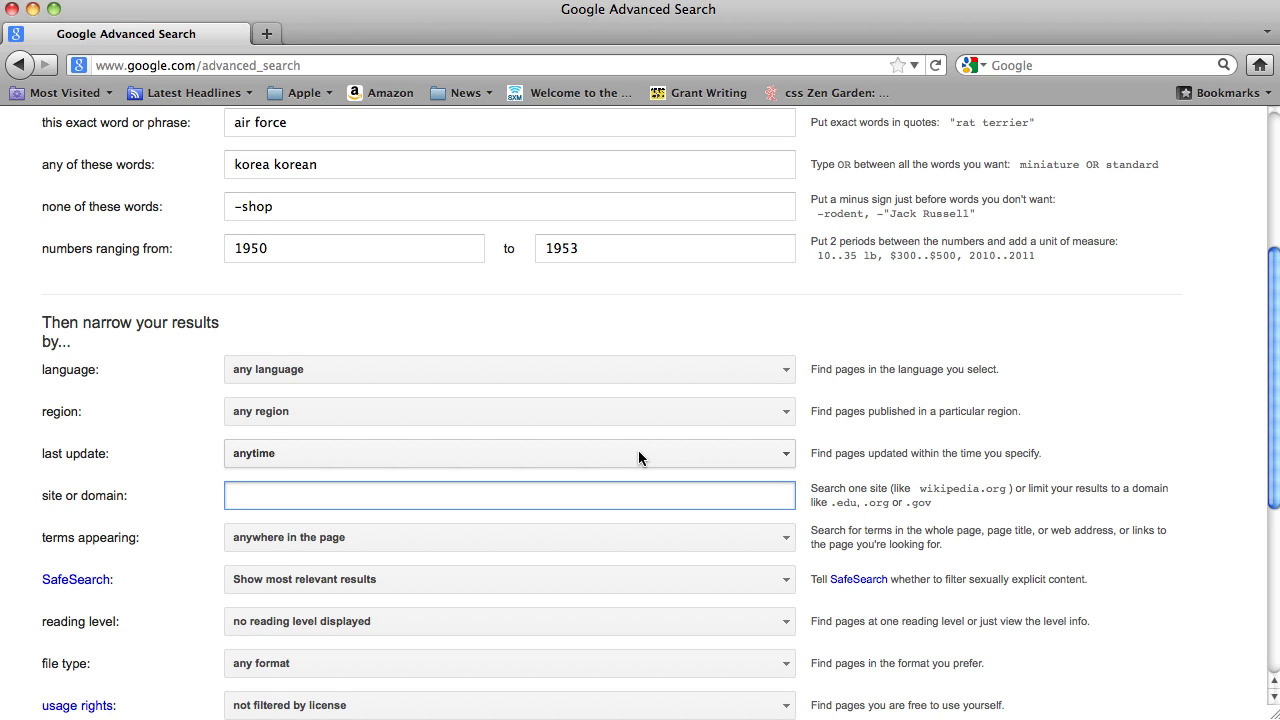
{"action": "type", "text": "mil"}
{"action": "scroll", "coordinate": [677, 458], "scroll_direction": "up", "scroll_amount": 3}
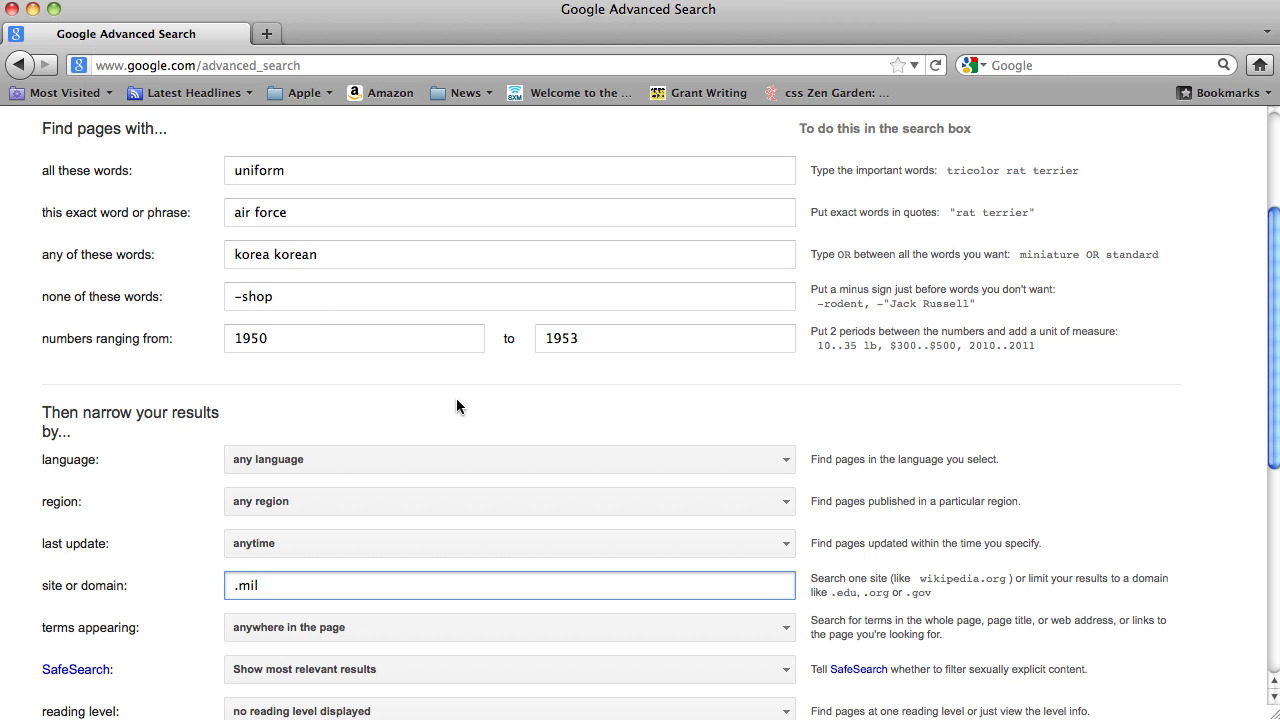
{"action": "scroll", "coordinate": [457, 404], "scroll_direction": "down", "scroll_amount": 2}
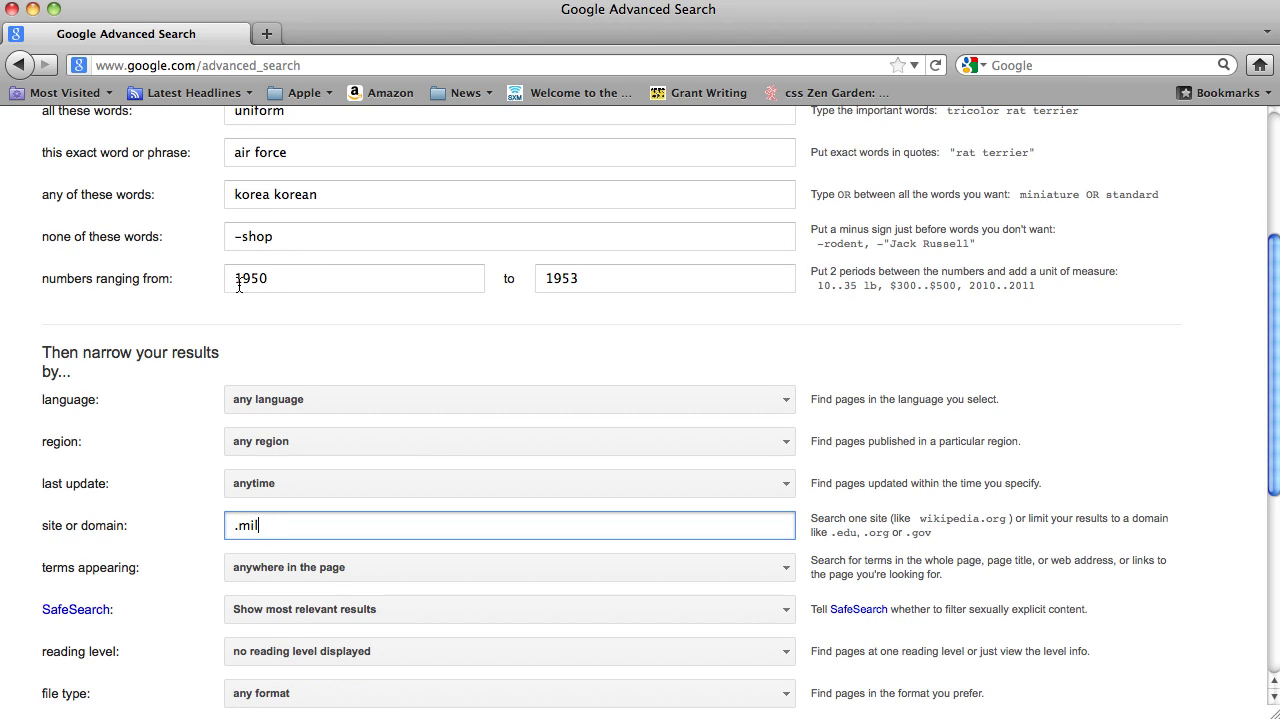
{"action": "scroll", "coordinate": [568, 323], "scroll_direction": "down", "scroll_amount": 5}
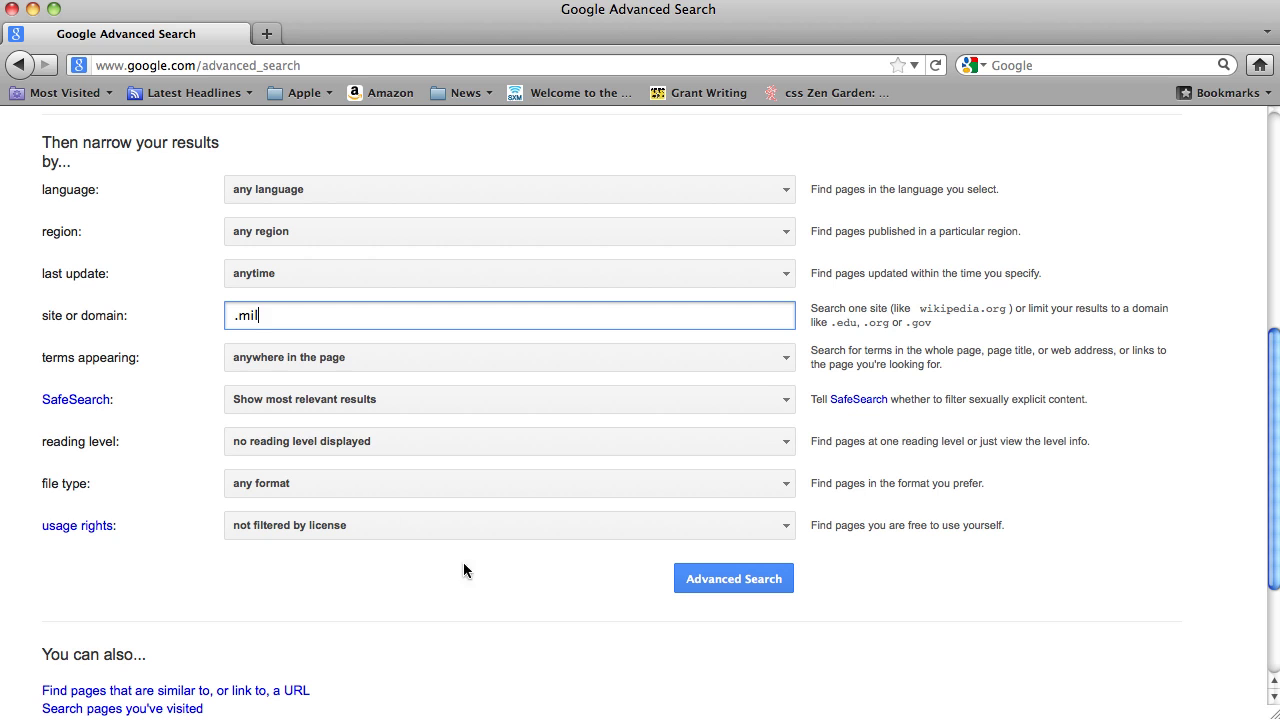
{"action": "left_click", "coordinate": [751, 585]}
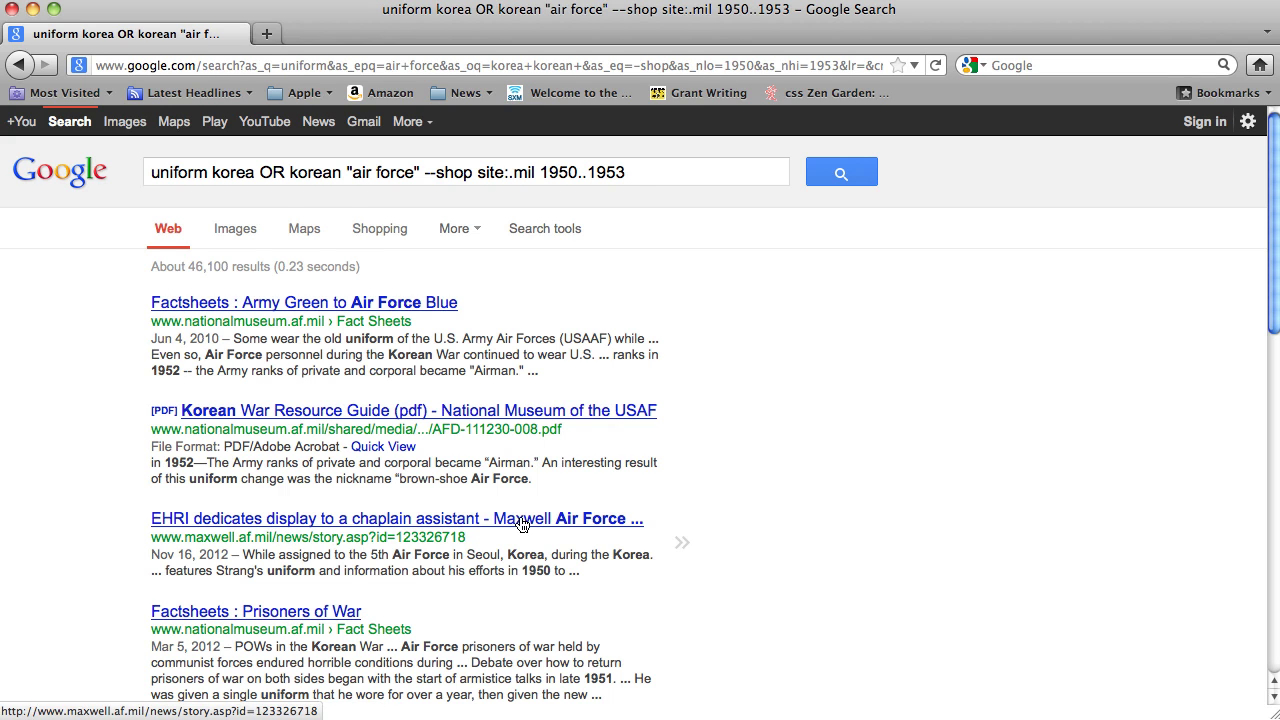
Step: Look through the search results, then open and read the "Army Green to Air Force Blue" factsheet
{"action": "scroll", "coordinate": [520, 523], "scroll_direction": "down", "scroll_amount": 3}
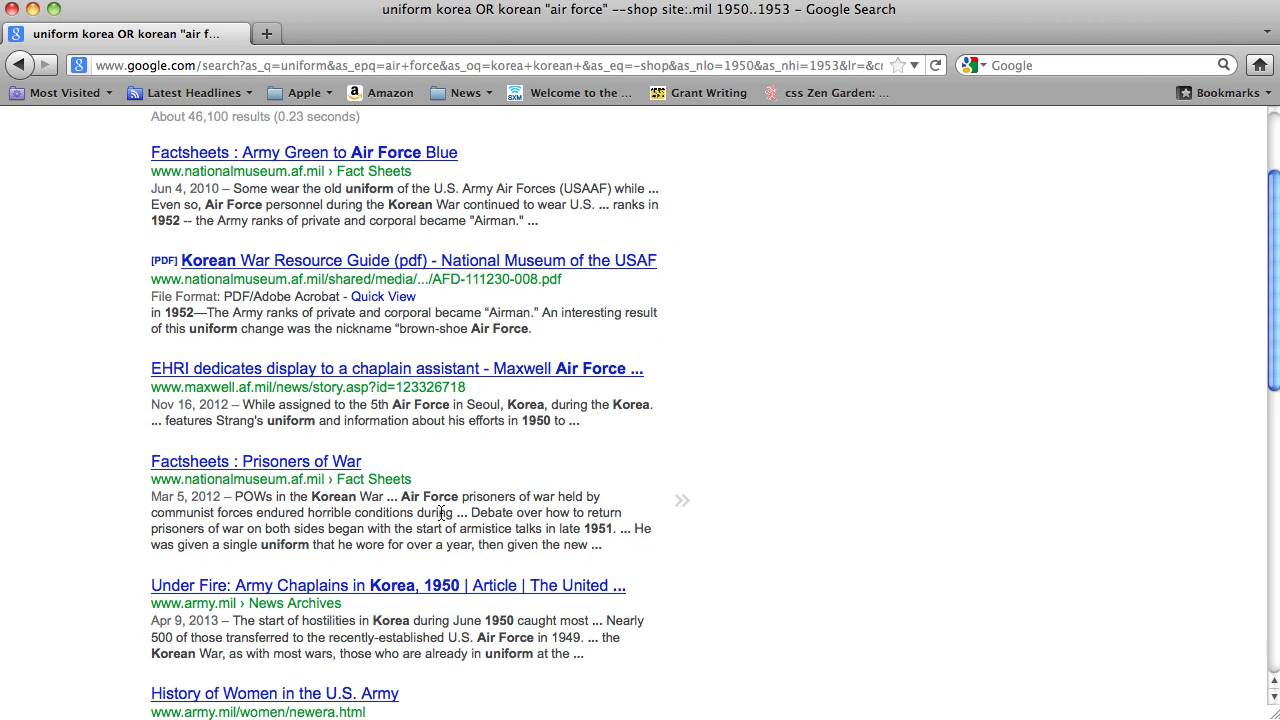
{"action": "scroll", "coordinate": [443, 513], "scroll_direction": "up", "scroll_amount": 3}
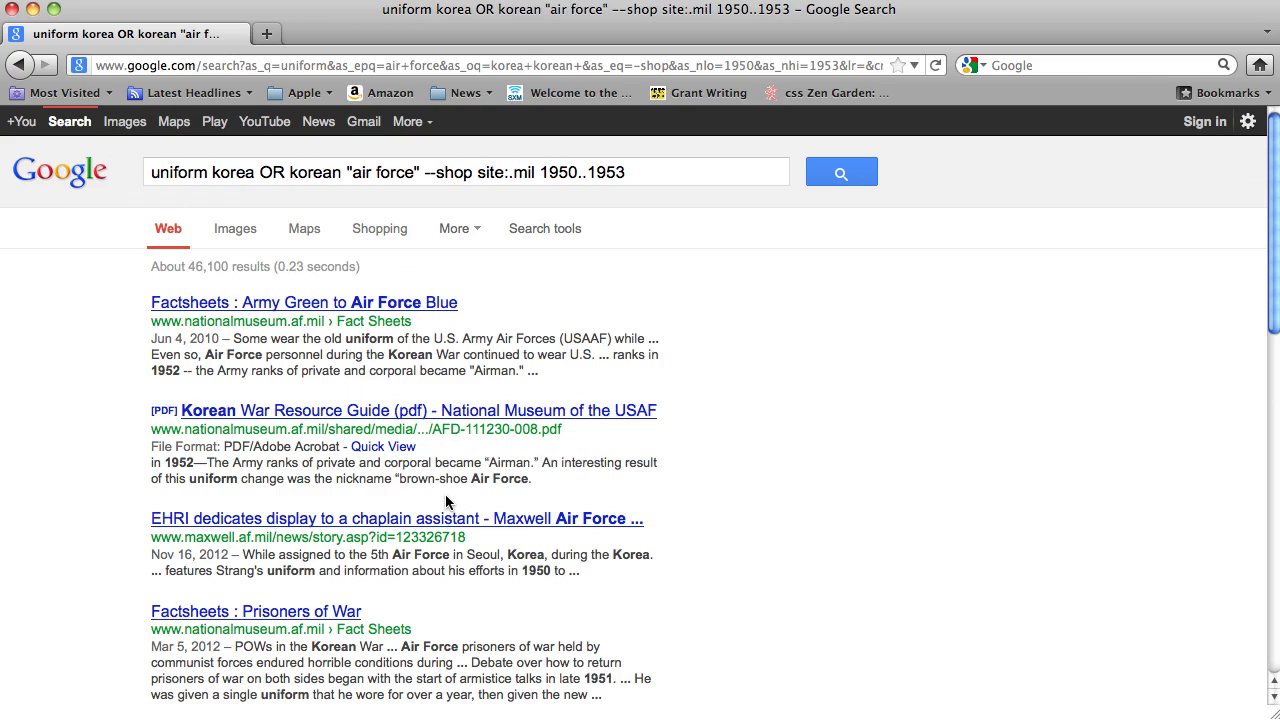
{"action": "left_click", "coordinate": [344, 305]}
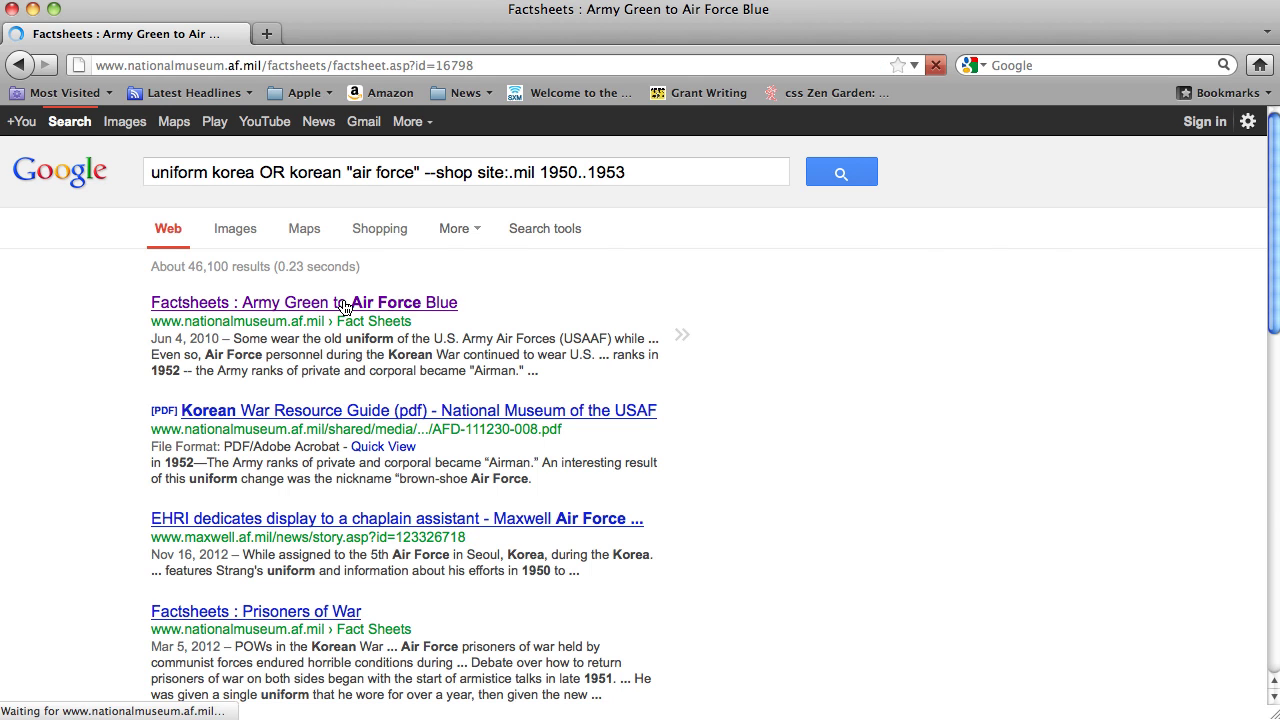
{"action": "scroll", "coordinate": [440, 433], "scroll_direction": "down", "scroll_amount": 2}
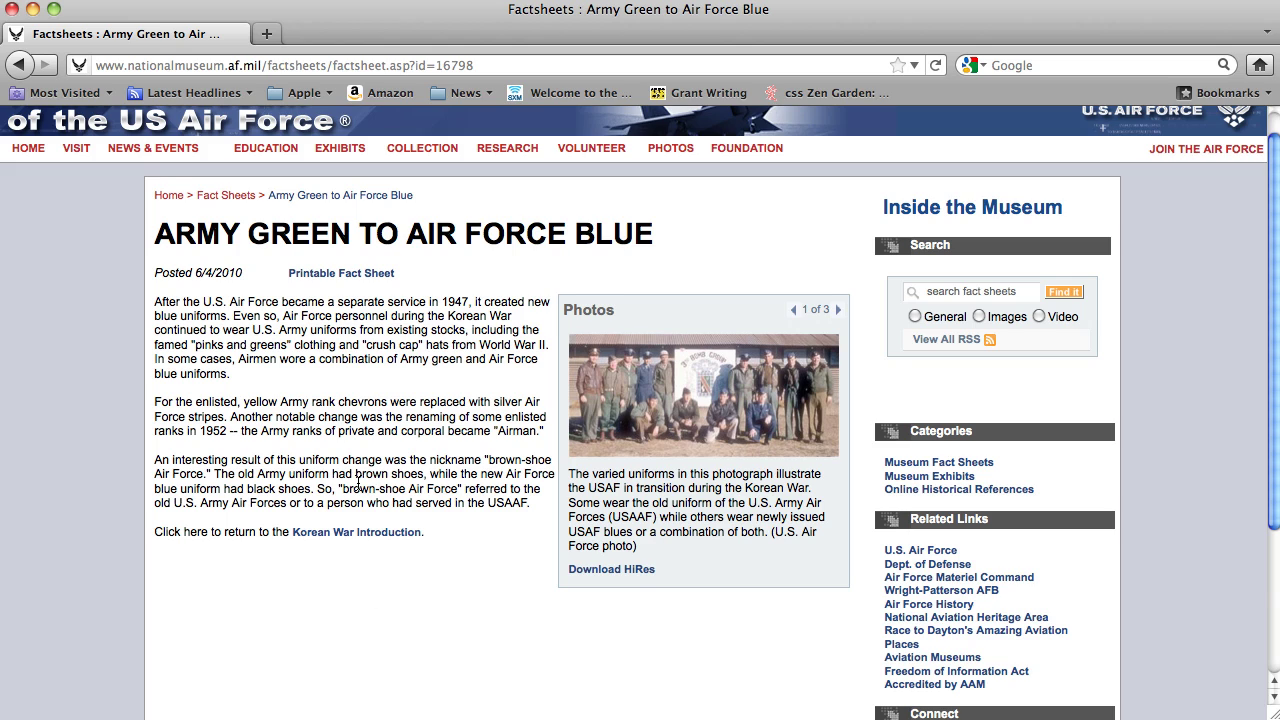
{"action": "scroll", "coordinate": [294, 492], "scroll_direction": "down", "scroll_amount": 2}
{"action": "scroll", "coordinate": [294, 492], "scroll_direction": "up", "scroll_amount": 3}
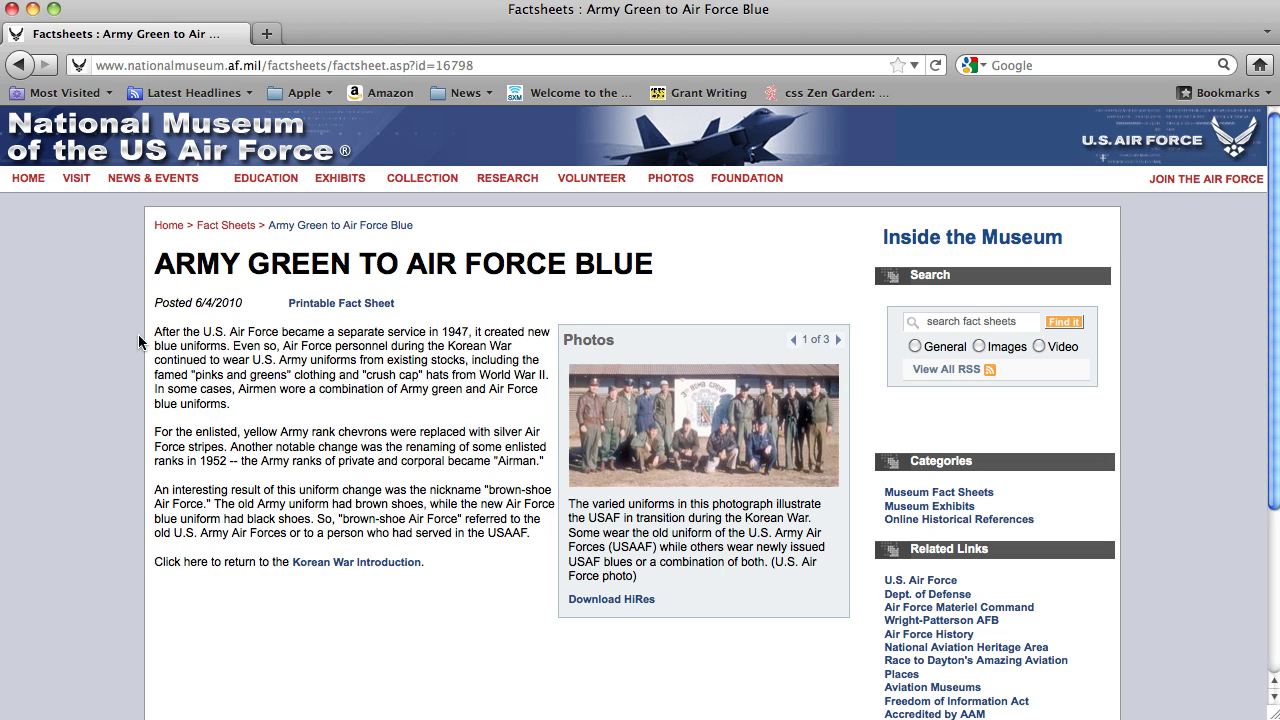
Step: Return to the filled-in Advanced Search form and review the search criteria
{"action": "left_click", "coordinate": [19, 65]}
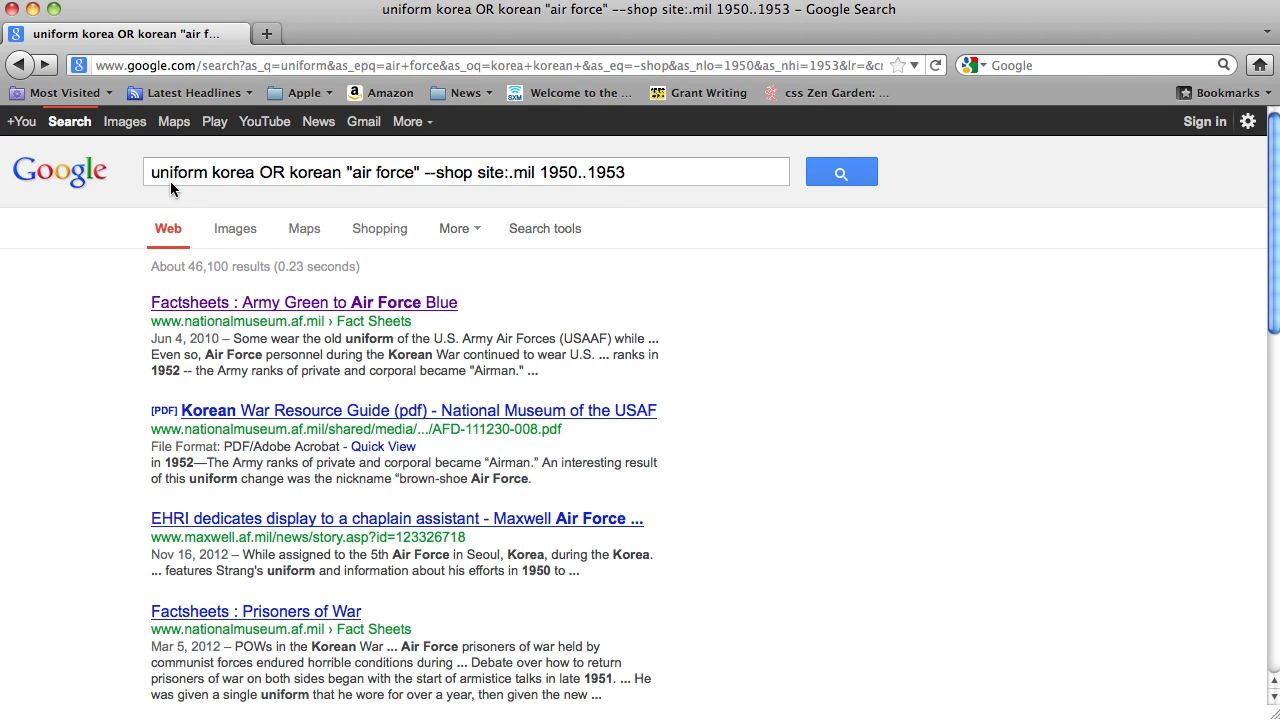
{"action": "left_click", "coordinate": [19, 65]}
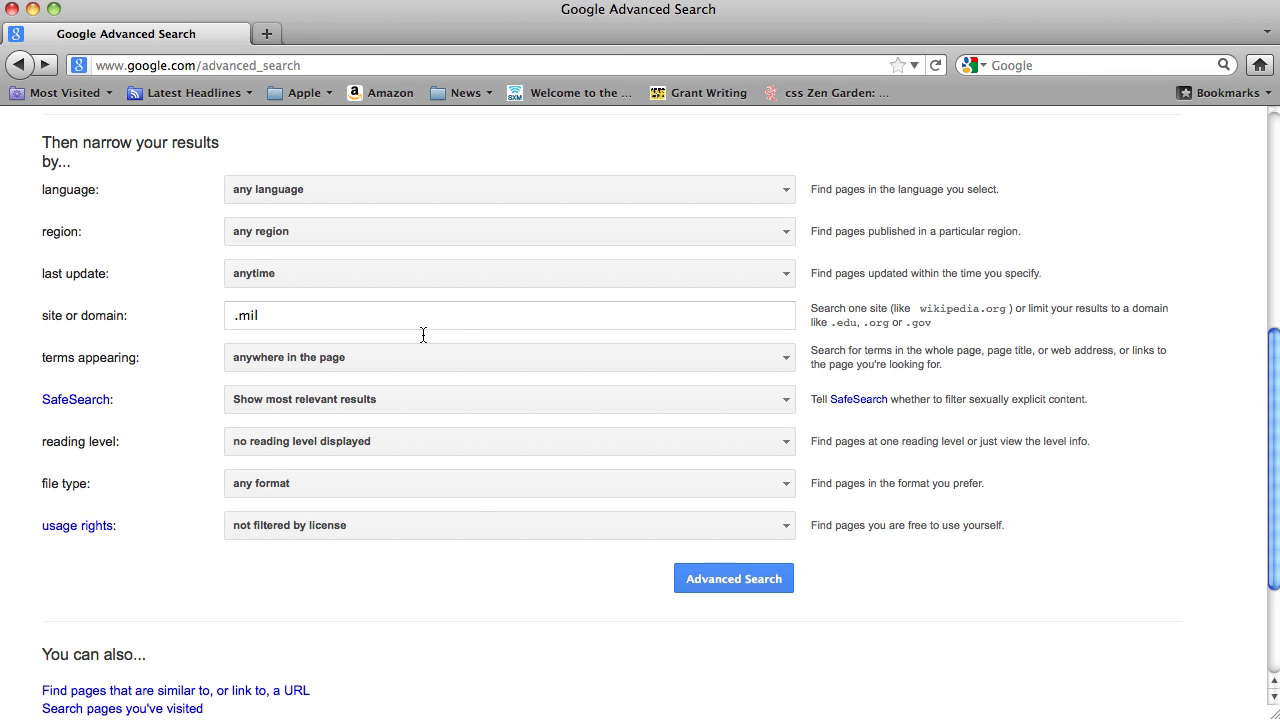
{"action": "scroll", "coordinate": [535, 606], "scroll_direction": "up", "scroll_amount": 5}
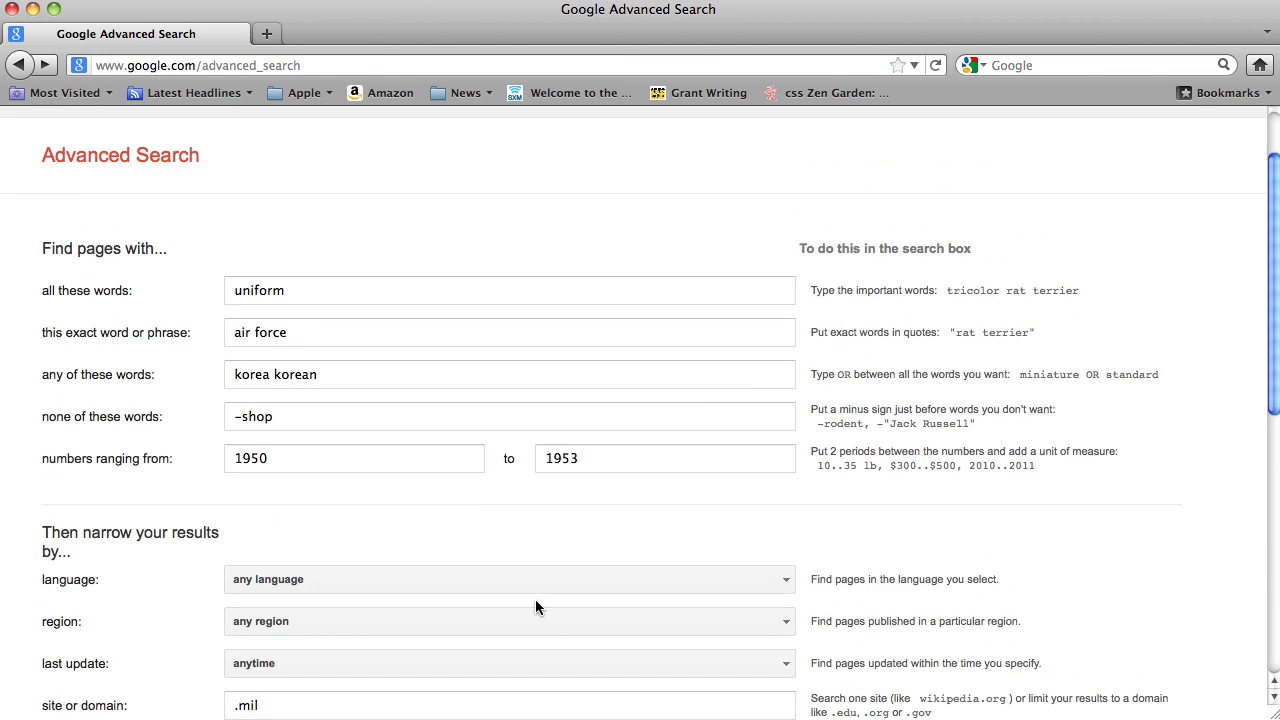
{"action": "scroll", "coordinate": [535, 606], "scroll_direction": "up", "scroll_amount": 1}
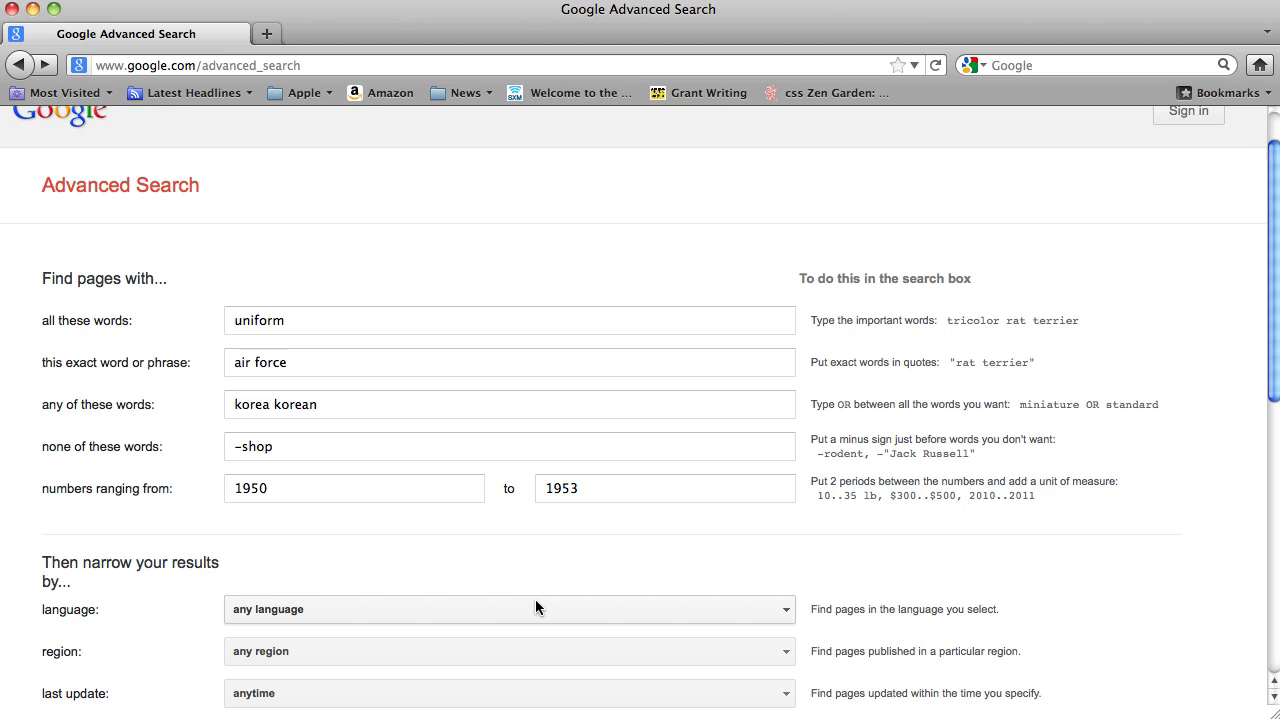